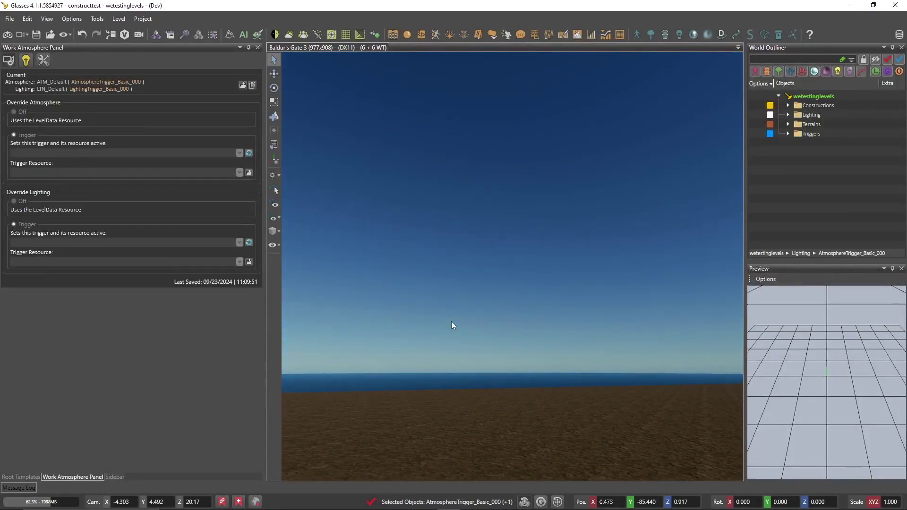
{"action": "right_click_drag", "start_coordinate": [462, 286], "coordinate": [462, 287]}
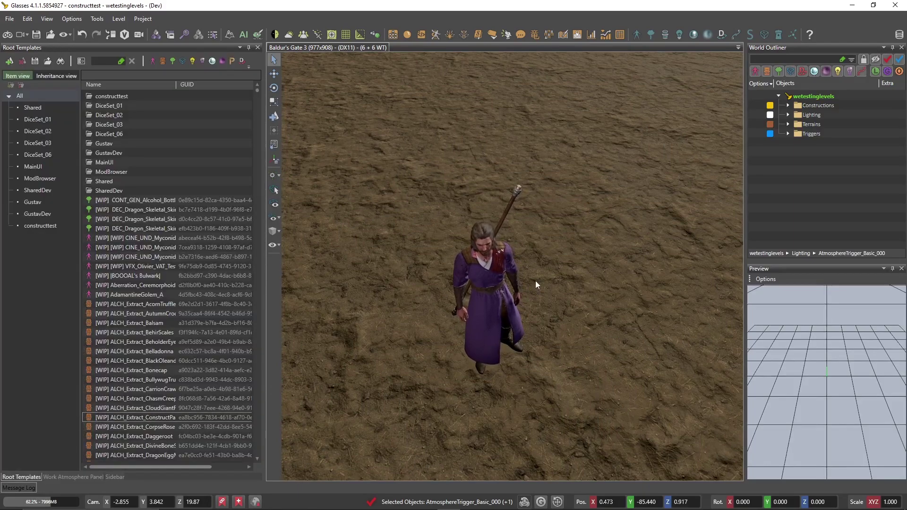
{"action": "right_click_drag", "start_coordinate": [535, 281], "coordinate": [587, 274]}
{"action": "key", "text": "s"}
{"action": "key", "text": "w"}
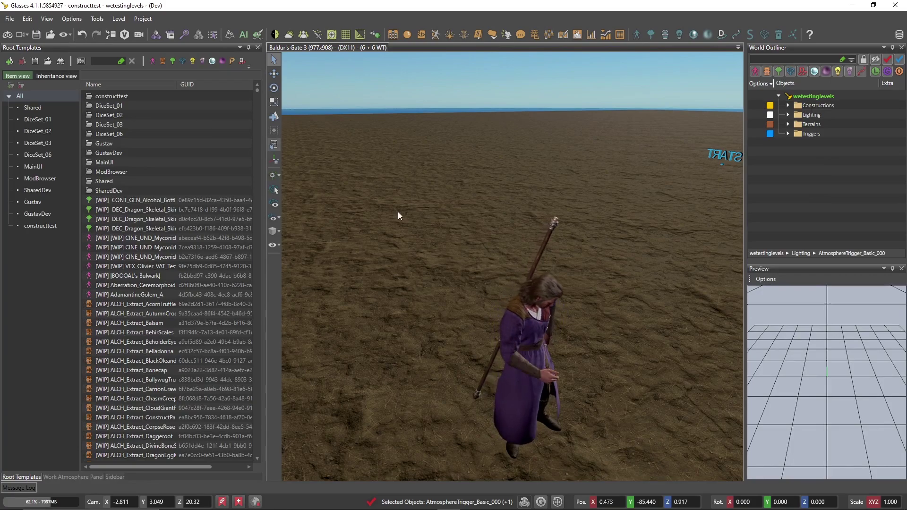
{"action": "scroll", "coordinate": [567, 232], "scroll_direction": "up", "scroll_amount": 1}
{"action": "scroll", "coordinate": [558, 258], "scroll_direction": "down", "scroll_amount": 5}
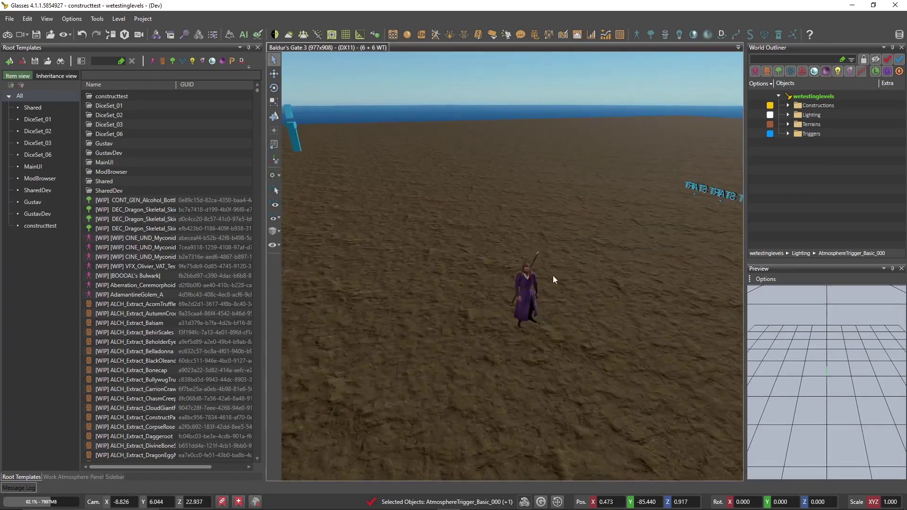
{"action": "scroll", "coordinate": [549, 284], "scroll_direction": "up", "scroll_amount": 5}
{"action": "scroll", "coordinate": [454, 291], "scroll_direction": "down", "scroll_amount": 5}
{"action": "scroll", "coordinate": [455, 292], "scroll_direction": "up", "scroll_amount": 4}
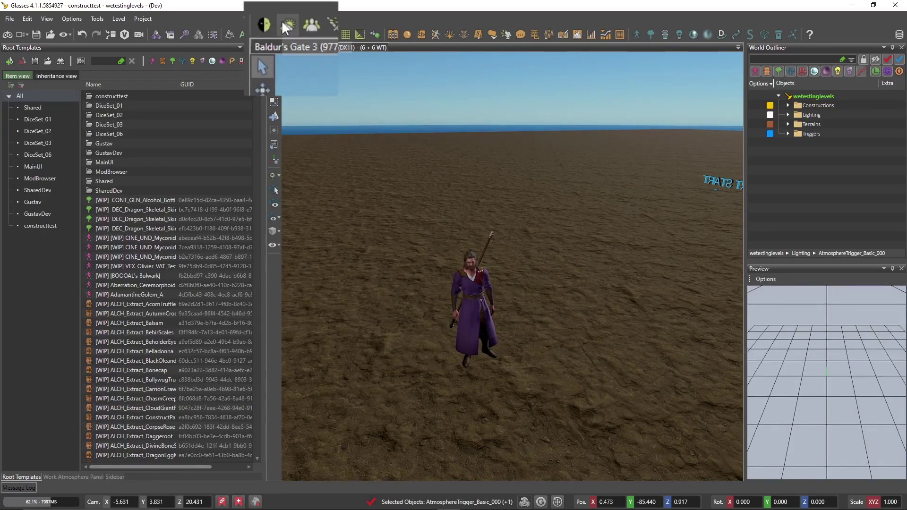
Step: Open the Work Atmosphere Panel and frame the character against the horizon
{"action": "left_click", "coordinate": [287, 34]}
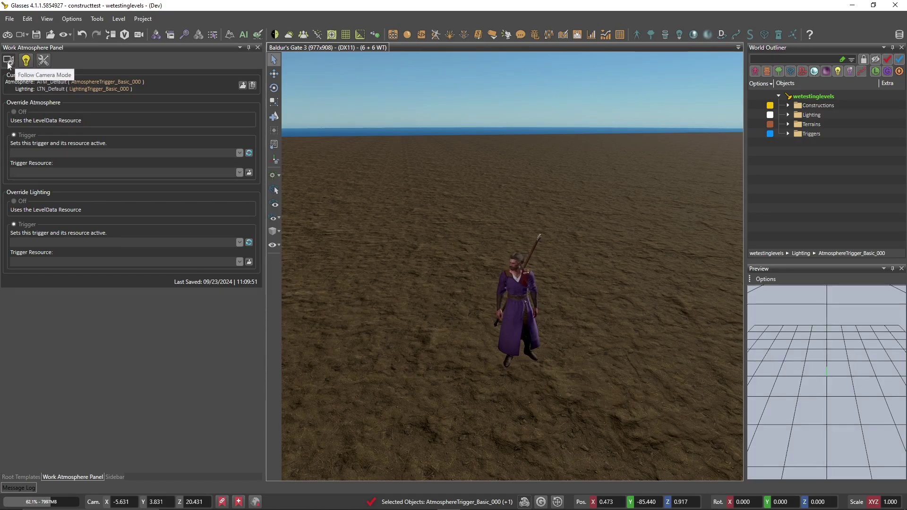
{"action": "right_click_drag", "start_coordinate": [417, 223], "coordinate": [417, 223]}
{"action": "key", "text": "w"}
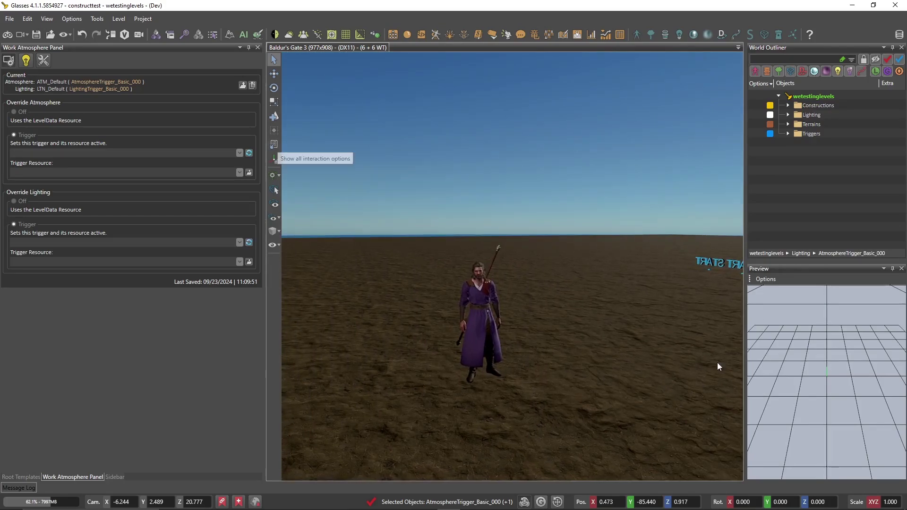
Step: Run game mode, rotate the camera around the character to check the atmosphere, and return to the editor
{"action": "left_click", "coordinate": [8, 35]}
{"action": "left_click", "coordinate": [447, 297]}
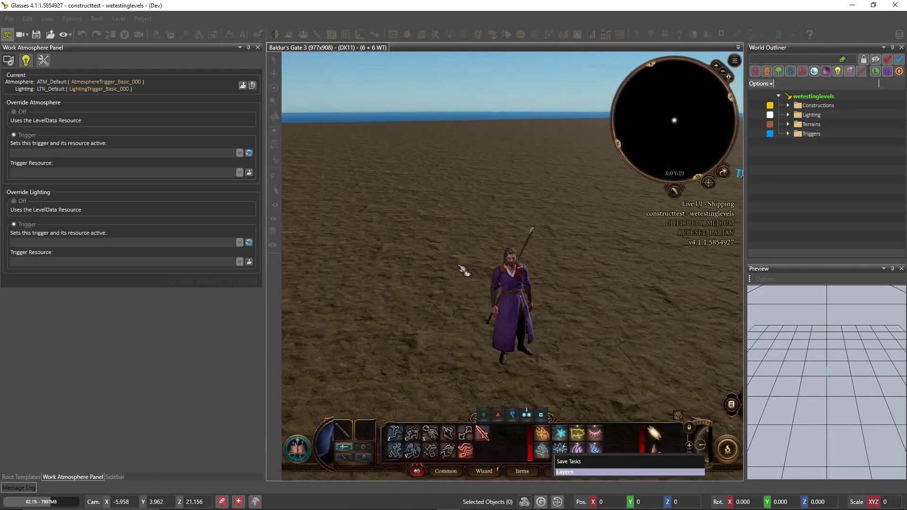
{"action": "middle_click_drag", "start_coordinate": [458, 265], "coordinate": [372, 209]}
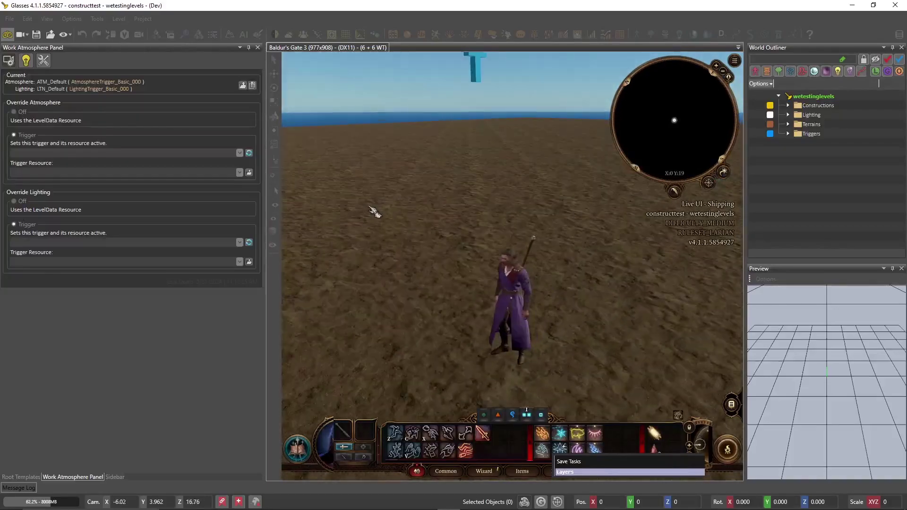
{"action": "left_click", "coordinate": [7, 35]}
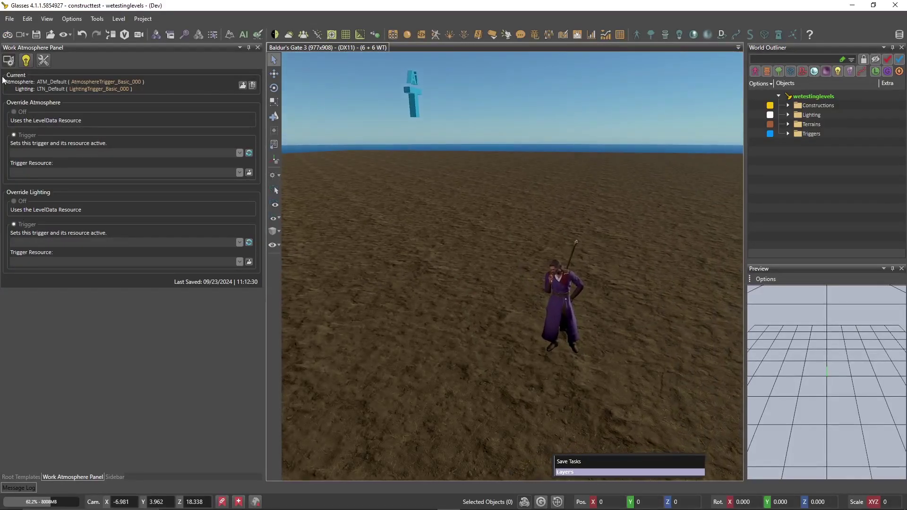
Step: Switch the level to the default work lighting and inspect the character in both the editor and game mode
{"action": "left_click", "coordinate": [26, 61]}
{"action": "right_click_drag", "start_coordinate": [490, 257], "coordinate": [535, 259]}
{"action": "key", "text": "w"}
{"action": "key", "text": "w"}
{"action": "key", "text": "s"}
{"action": "key", "text": "w"}
{"action": "key", "text": "s"}
{"action": "scroll", "coordinate": [535, 260], "scroll_direction": "up", "scroll_amount": 3}
{"action": "scroll", "coordinate": [536, 258], "scroll_direction": "down", "scroll_amount": 1}
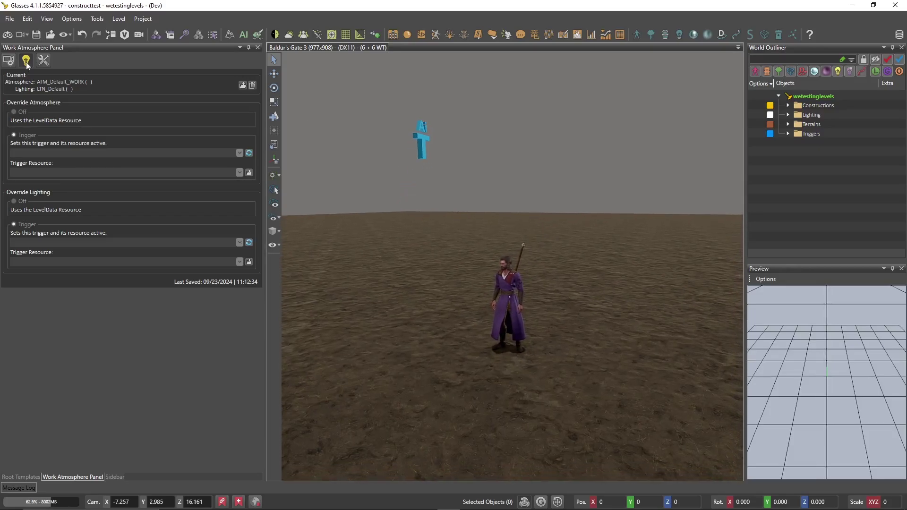
{"action": "left_click", "coordinate": [9, 36]}
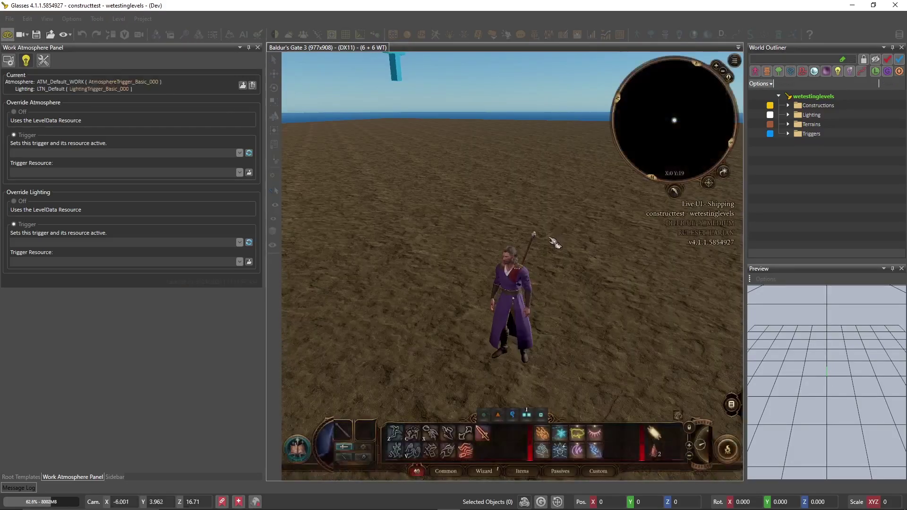
{"action": "left_click", "coordinate": [8, 37]}
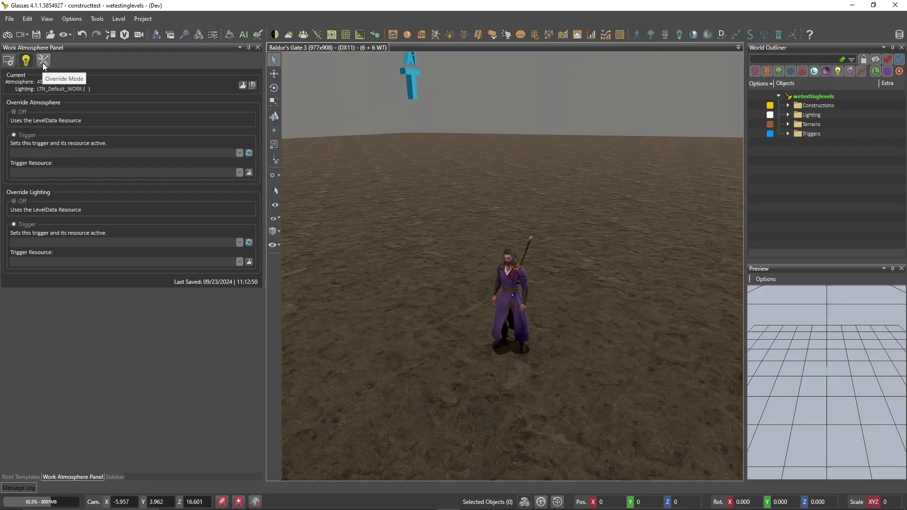
Step: Switch the atmosphere settings to Override Mode and inspect the character under it
{"action": "right_click_drag", "start_coordinate": [587, 267], "coordinate": [589, 268]}
{"action": "key", "text": "a"}
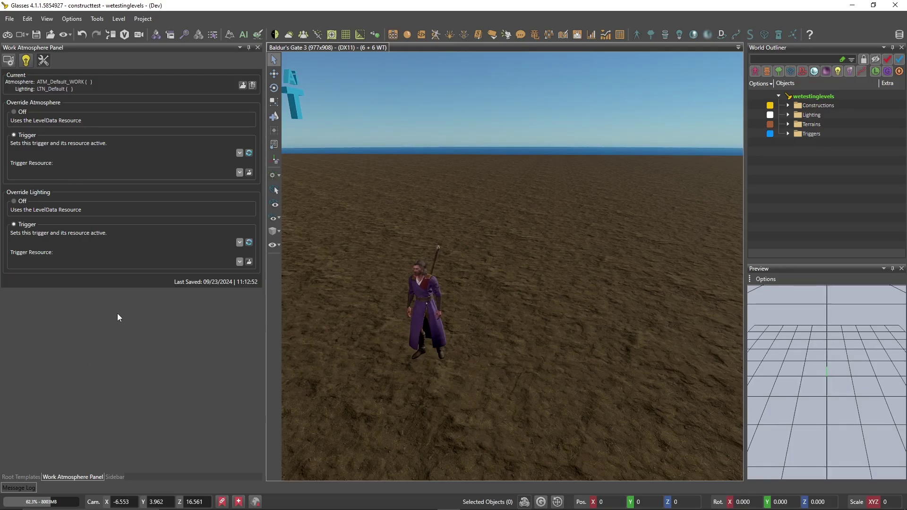
{"action": "left_click", "coordinate": [479, 299]}
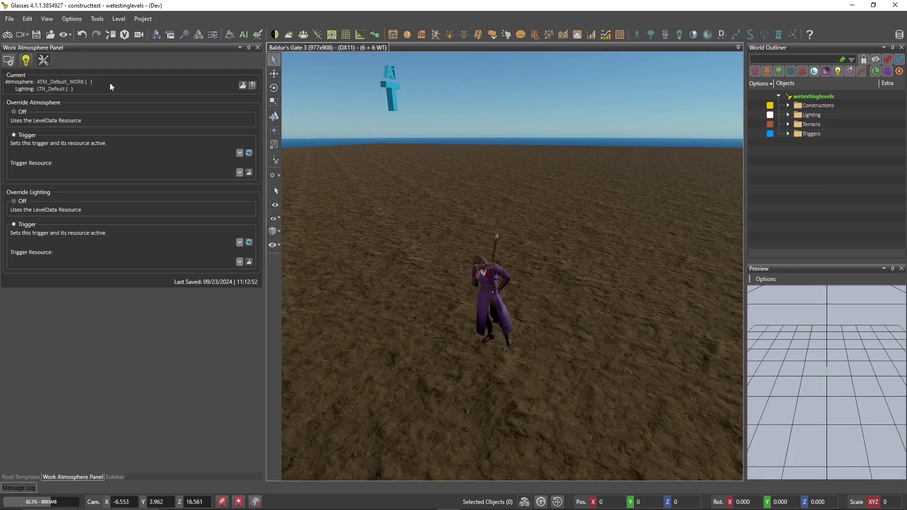
{"action": "scroll", "coordinate": [541, 286], "scroll_direction": "up", "scroll_amount": 4}
{"action": "scroll", "coordinate": [525, 297], "scroll_direction": "down", "scroll_amount": 3}
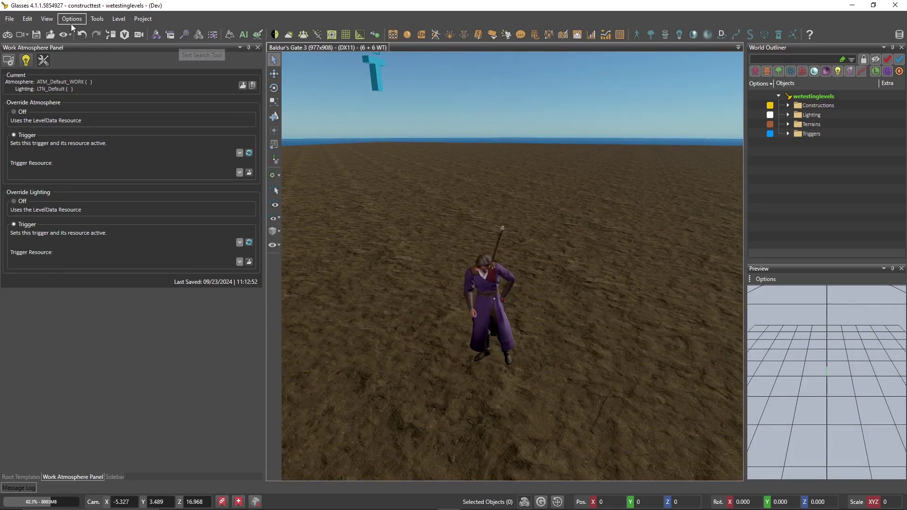
Step: Switch the atmosphere settings to Follow Camera Mode and check the current atmosphere and lighting triggers
{"action": "left_click", "coordinate": [9, 62]}
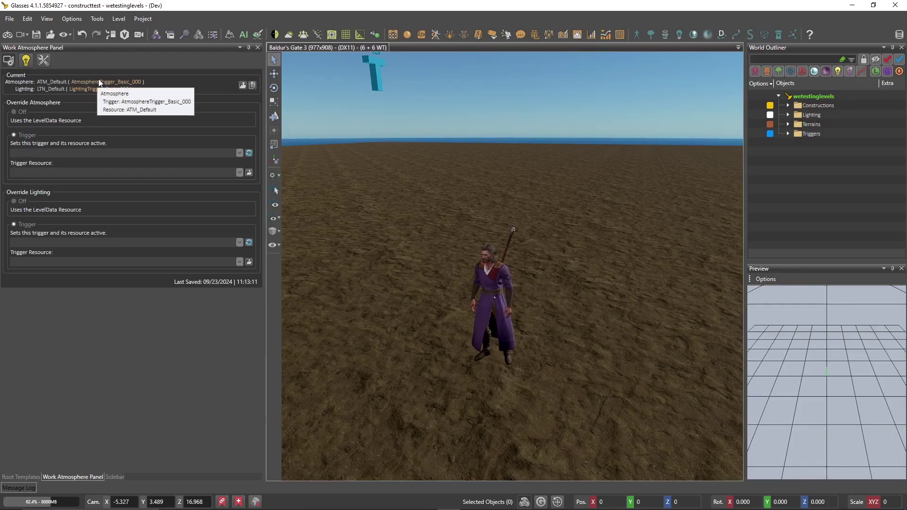
{"action": "mouse_move", "coordinate": [88, 92]}
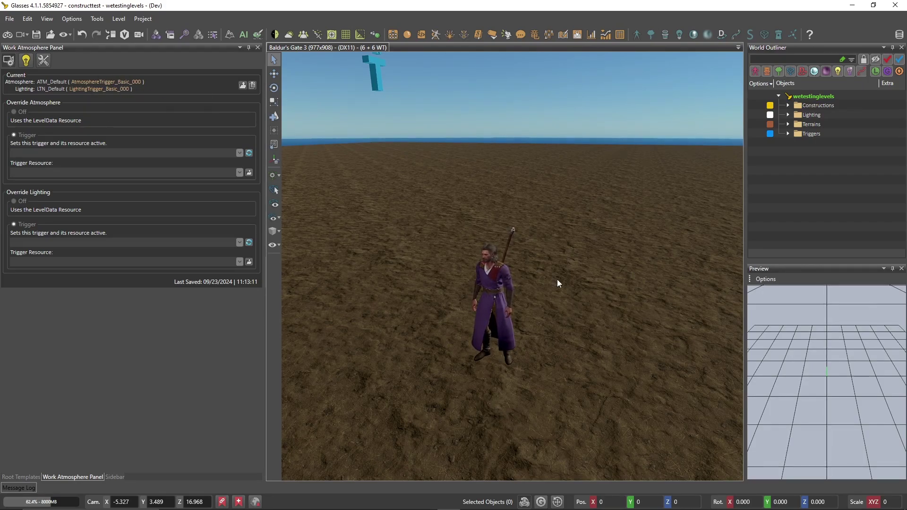
{"action": "scroll", "coordinate": [523, 281], "scroll_direction": "up", "scroll_amount": 3}
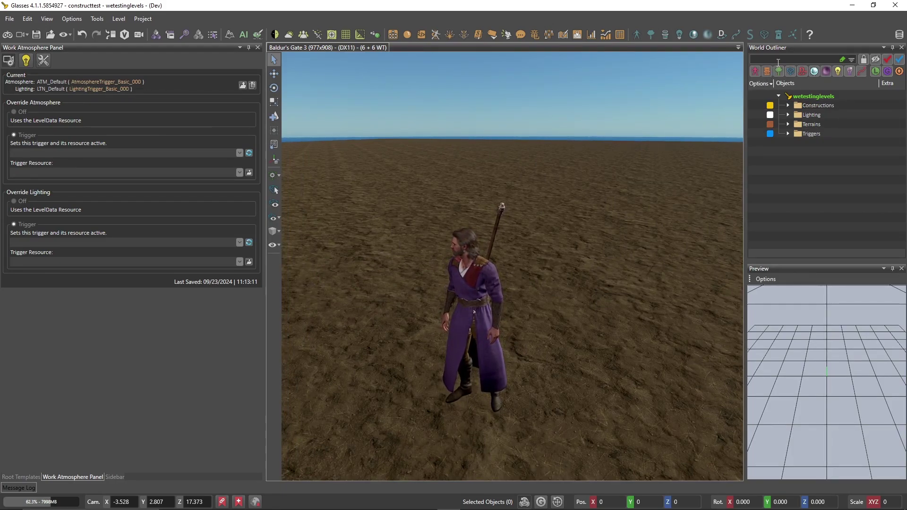
Step: Select AtmosphereTrigger_Basic_000 in the Lighting folder and display its properties
{"action": "left_click", "coordinate": [787, 115]}
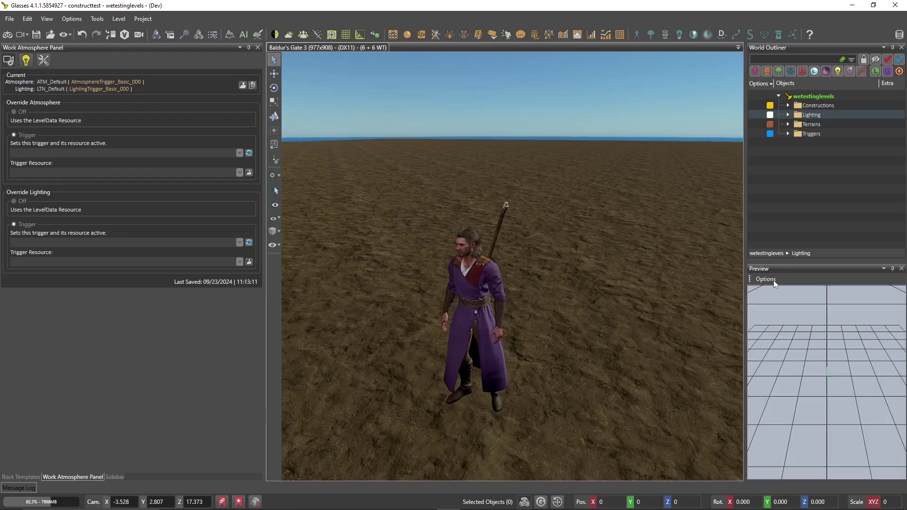
{"action": "left_click", "coordinate": [788, 115]}
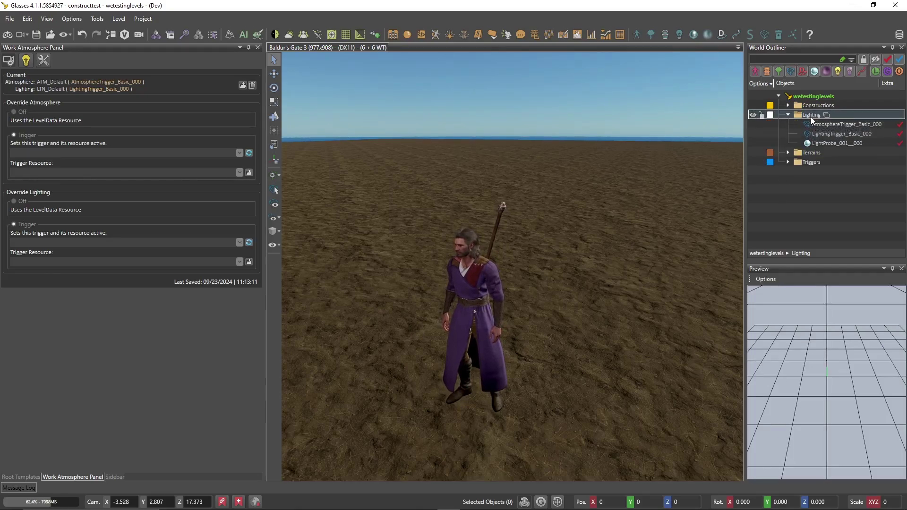
{"action": "left_click", "coordinate": [844, 126]}
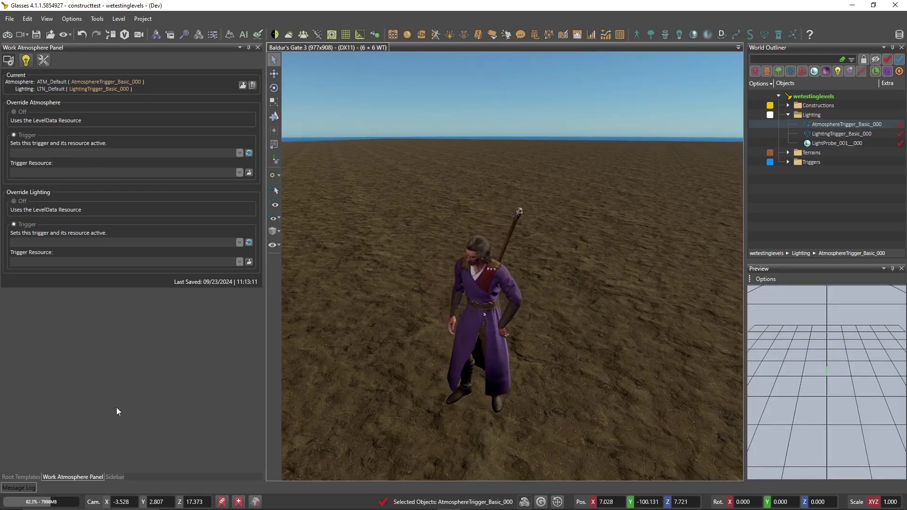
{"action": "left_click", "coordinate": [114, 475]}
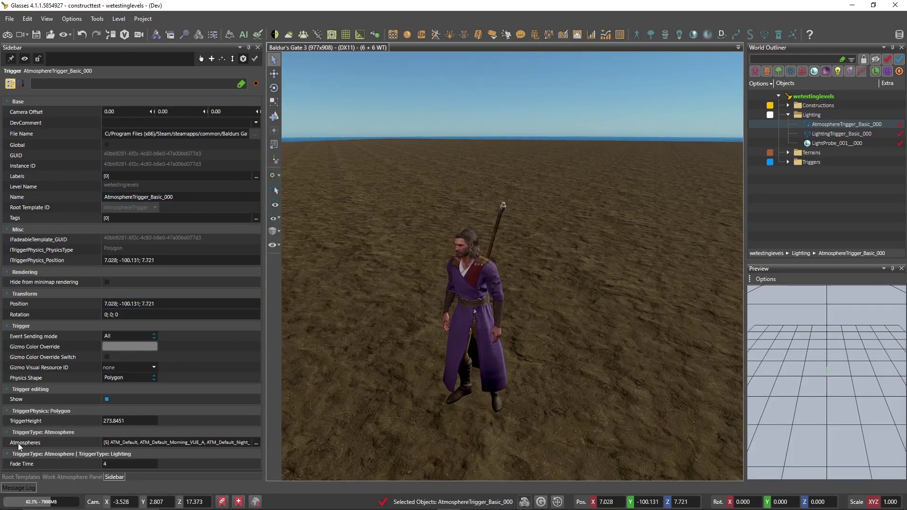
Step: Open the trigger's Atmospheres resources for editing and browse the available atmospheres
{"action": "left_click", "coordinate": [256, 443]}
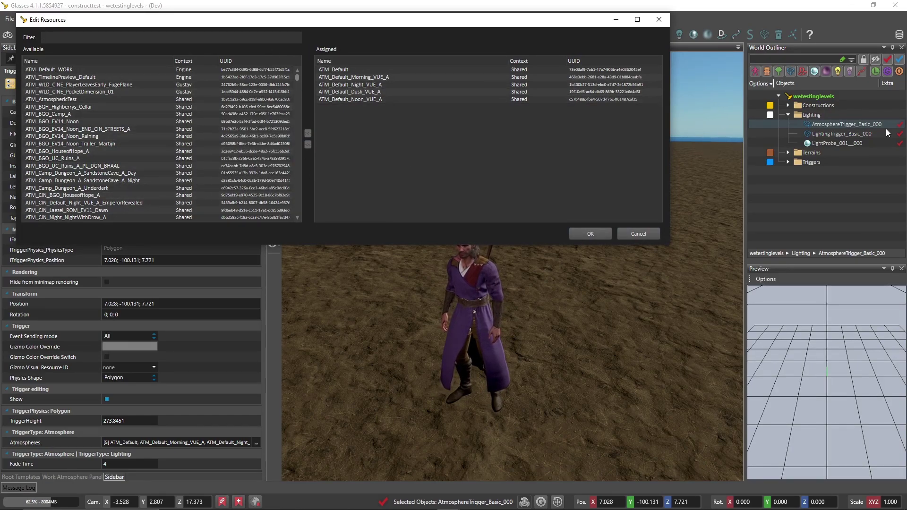
{"action": "scroll", "coordinate": [138, 110], "scroll_direction": "down", "scroll_amount": 10}
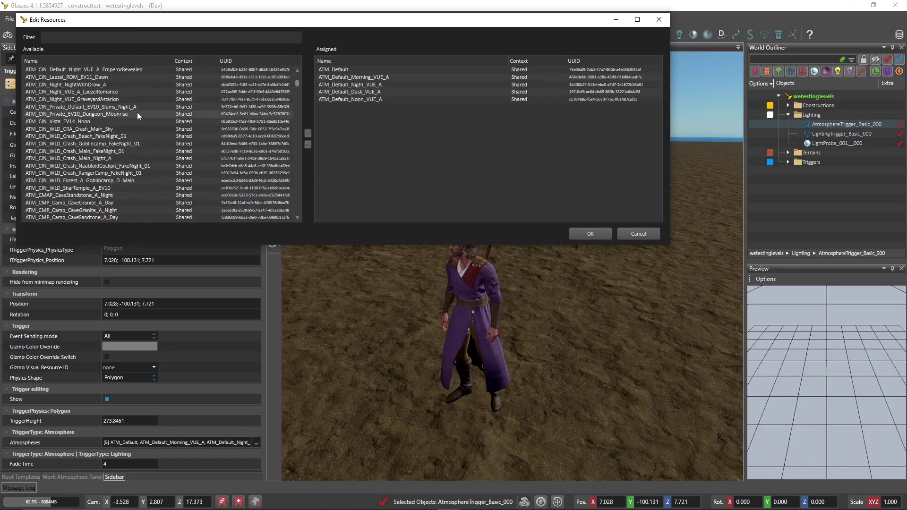
{"action": "scroll", "coordinate": [138, 110], "scroll_direction": "down", "scroll_amount": 15}
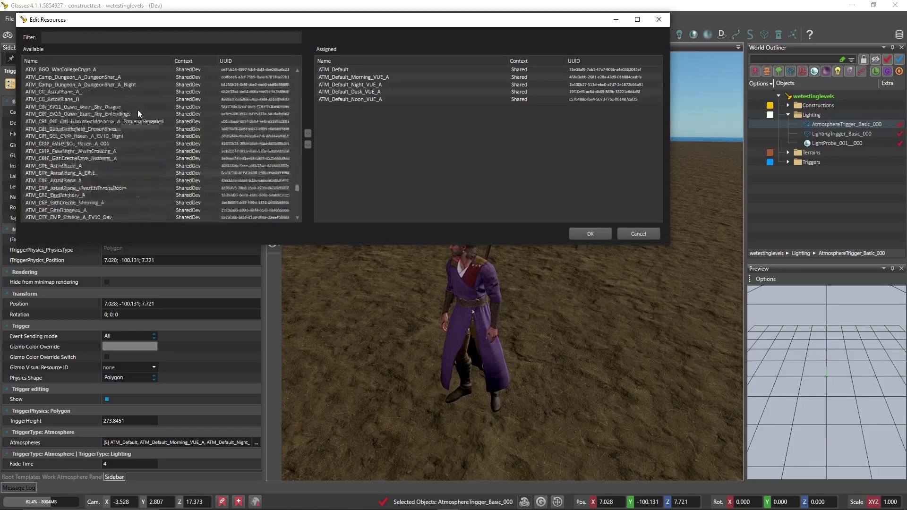
{"action": "scroll", "coordinate": [160, 189], "scroll_direction": "up", "scroll_amount": 20}
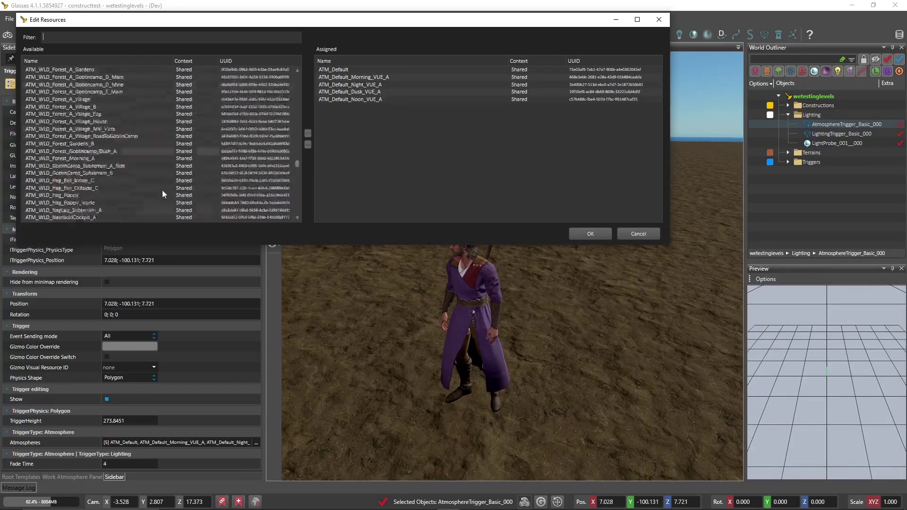
{"action": "scroll", "coordinate": [157, 180], "scroll_direction": "up", "scroll_amount": 7}
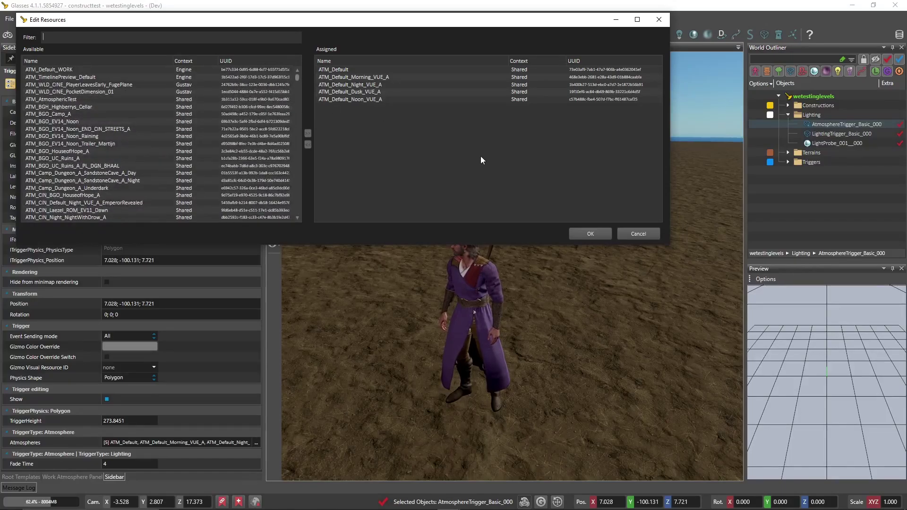
Step: Remove all assigned atmospheres from the trigger: the default, morning, night, dusk and noon resources
{"action": "left_click", "coordinate": [362, 69]}
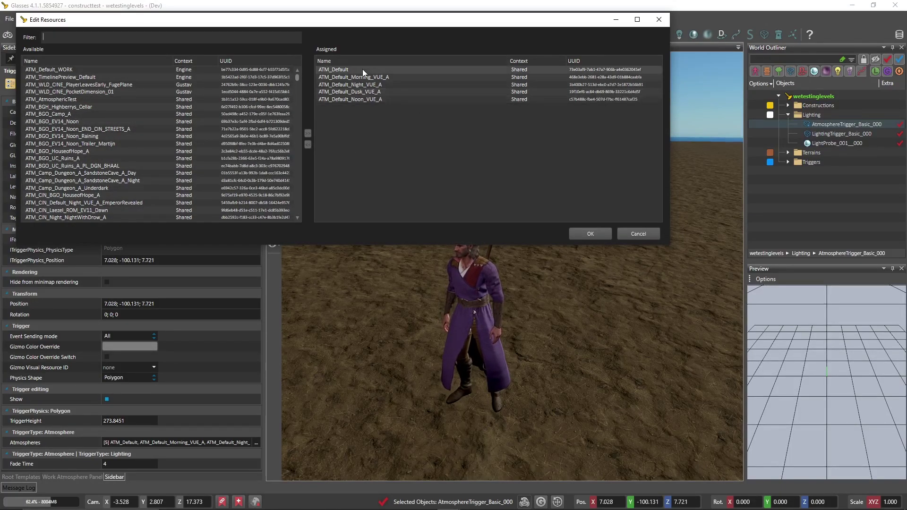
{"action": "left_click", "coordinate": [309, 146]}
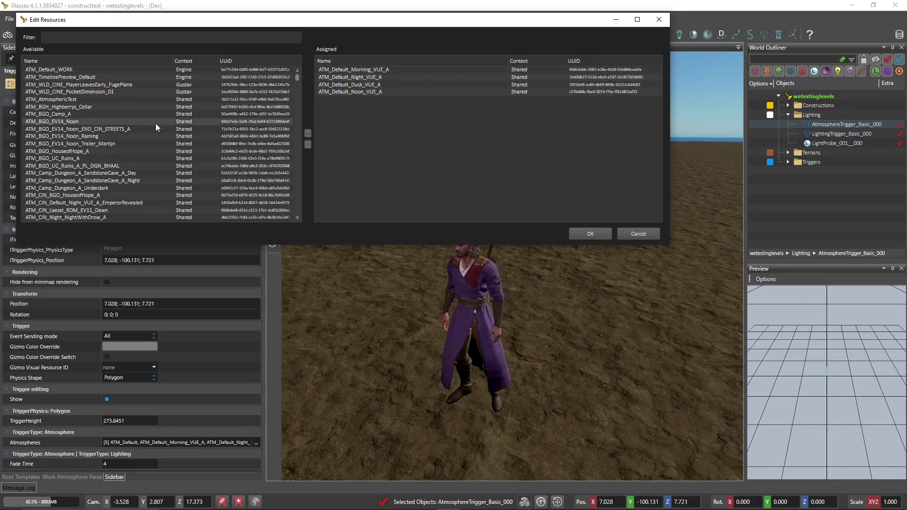
{"action": "double_click", "coordinate": [383, 69]}
{"action": "double_click", "coordinate": [383, 70]}
{"action": "double_click", "coordinate": [384, 70]}
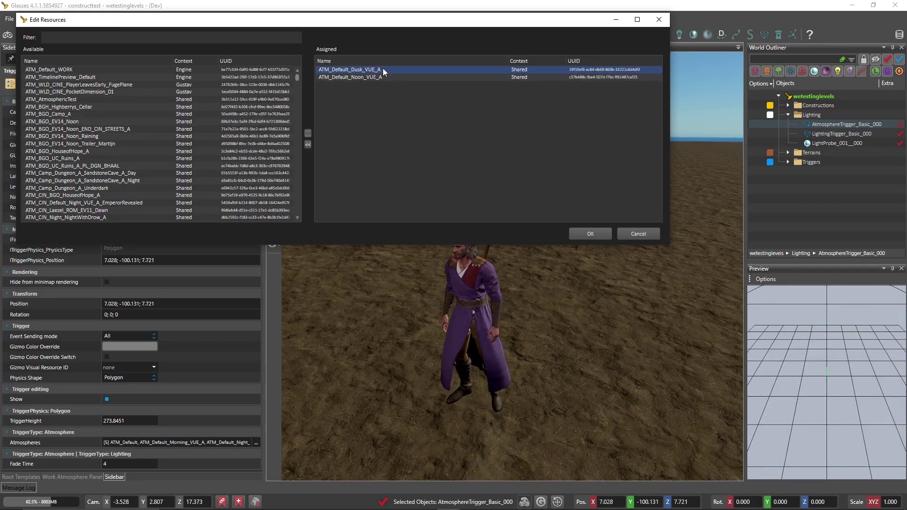
{"action": "left_click", "coordinate": [384, 69]}
{"action": "double_click", "coordinate": [383, 69]}
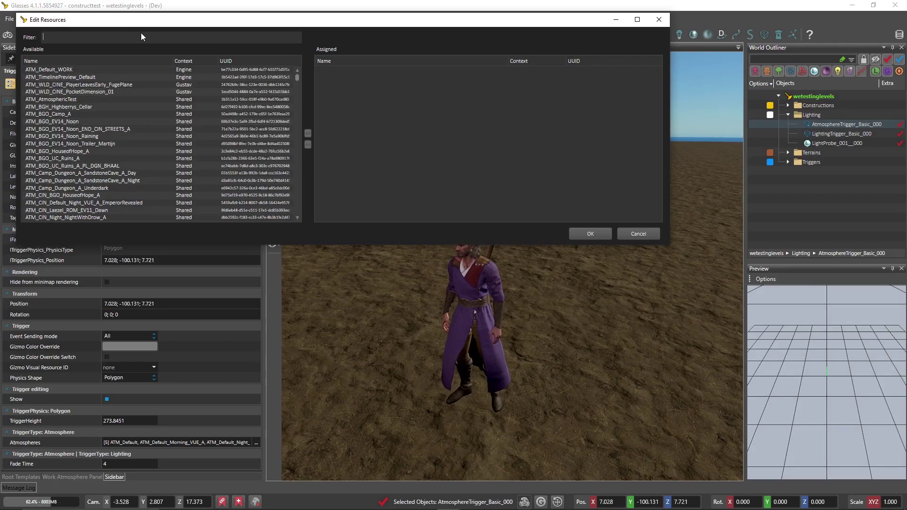
Step: Filter the available atmospheres by "dusk" and assign ATM_Default_EV11_Dusk_WyrmsCrossing_B to the trigger
{"action": "type", "text": "dusk"}
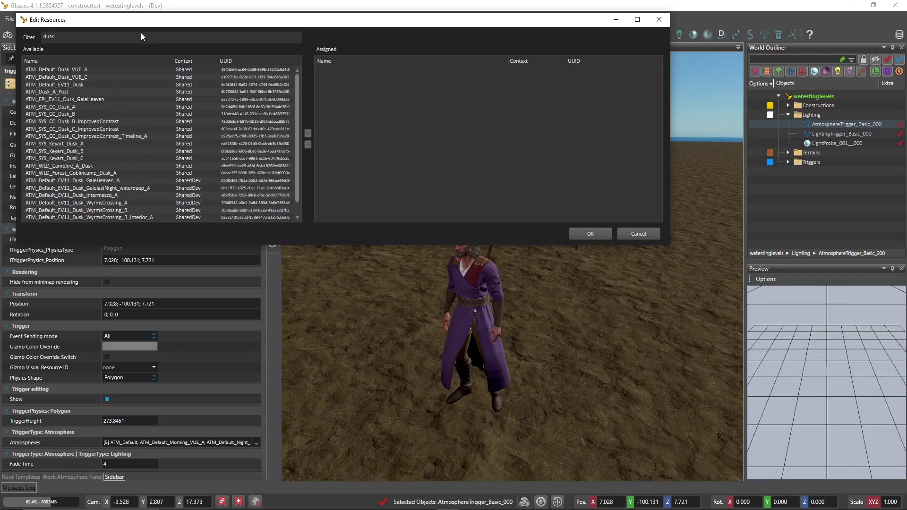
{"action": "scroll", "coordinate": [167, 183], "scroll_direction": "down", "scroll_amount": 1}
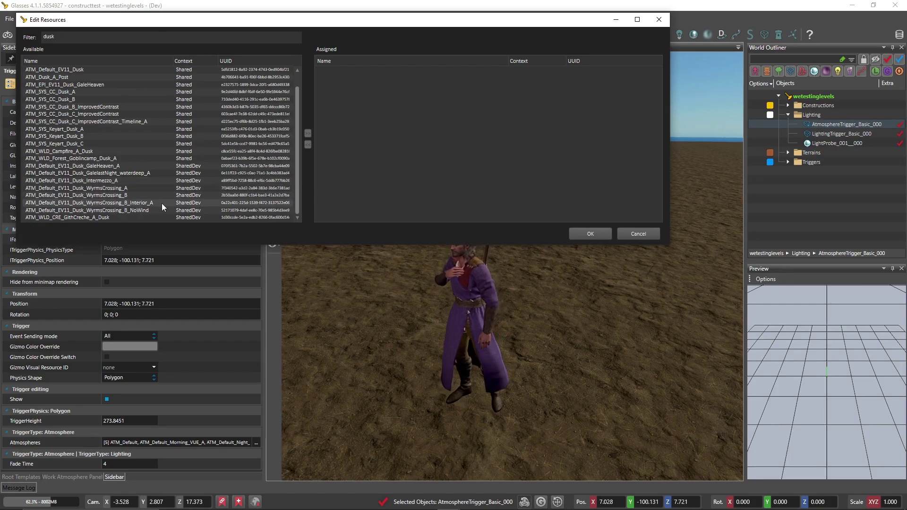
{"action": "left_click", "coordinate": [125, 195]}
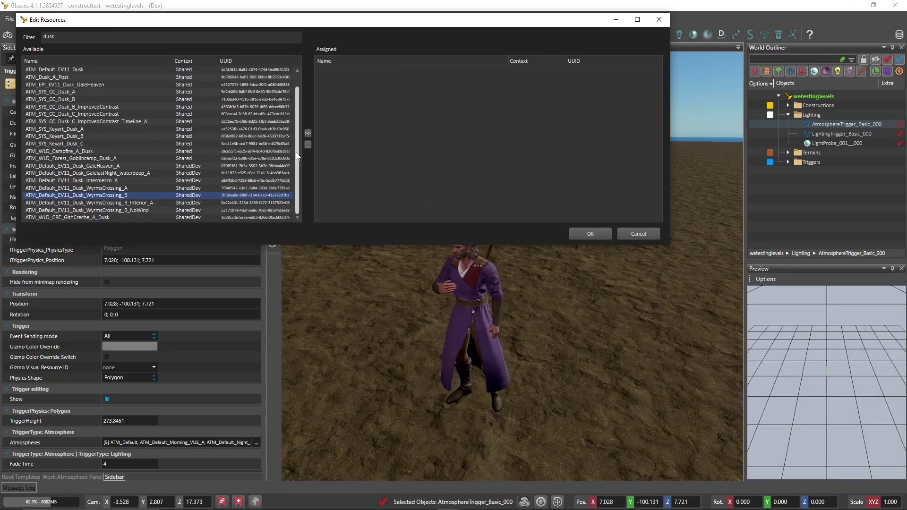
{"action": "double_click", "coordinate": [107, 198]}
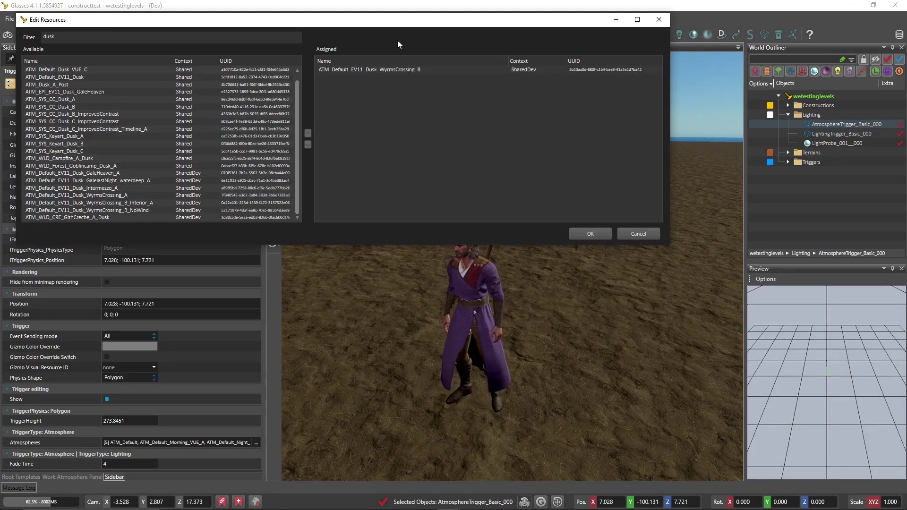
Step: Apply the new atmosphere assignment to the trigger and inspect the character and terrain in the viewport
{"action": "left_click", "coordinate": [577, 234]}
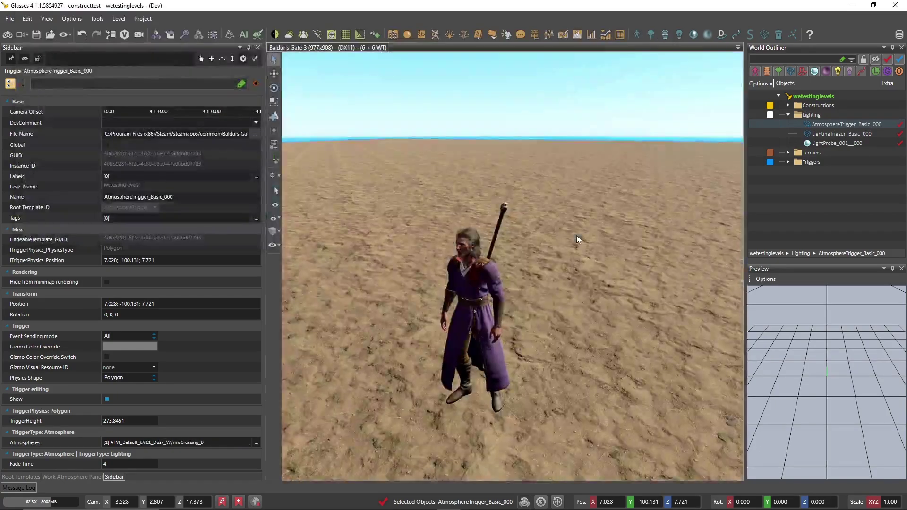
{"action": "right_click_drag", "start_coordinate": [592, 176], "coordinate": [530, 257]}
{"action": "key", "text": "w"}
{"action": "key", "text": "w"}
{"action": "key", "text": "w"}
{"action": "key", "text": "w"}
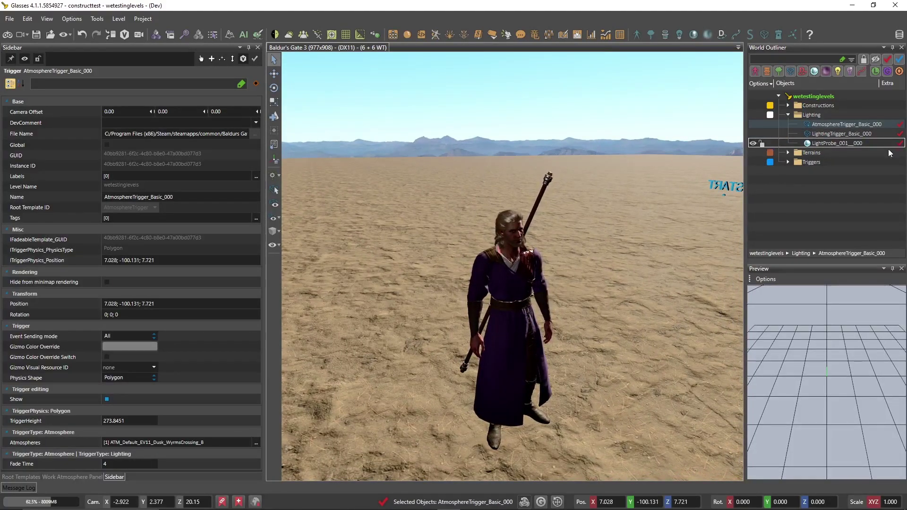
Step: Open the Lightings resources of LightingTrigger_Basic_000 and remove all assigned lightings: default, dawn, dusk, morning, night and noon
{"action": "left_click", "coordinate": [834, 134]}
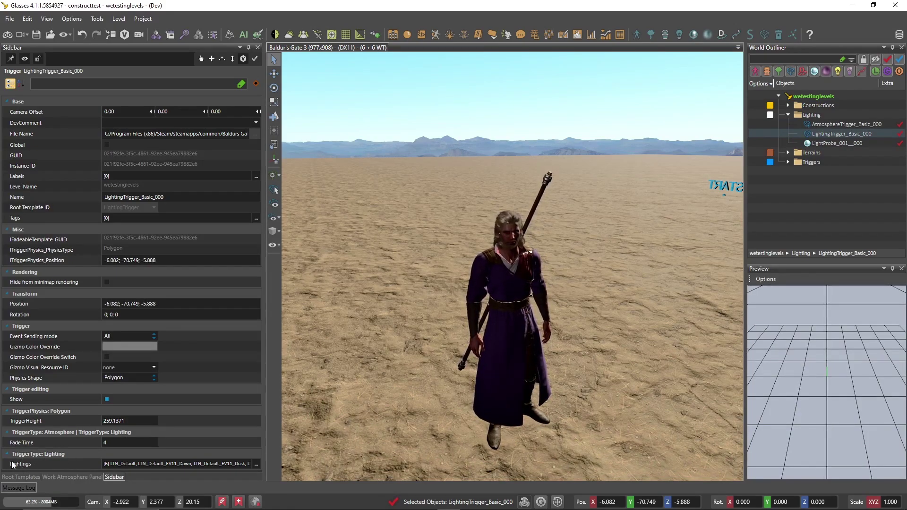
{"action": "left_click", "coordinate": [256, 465]}
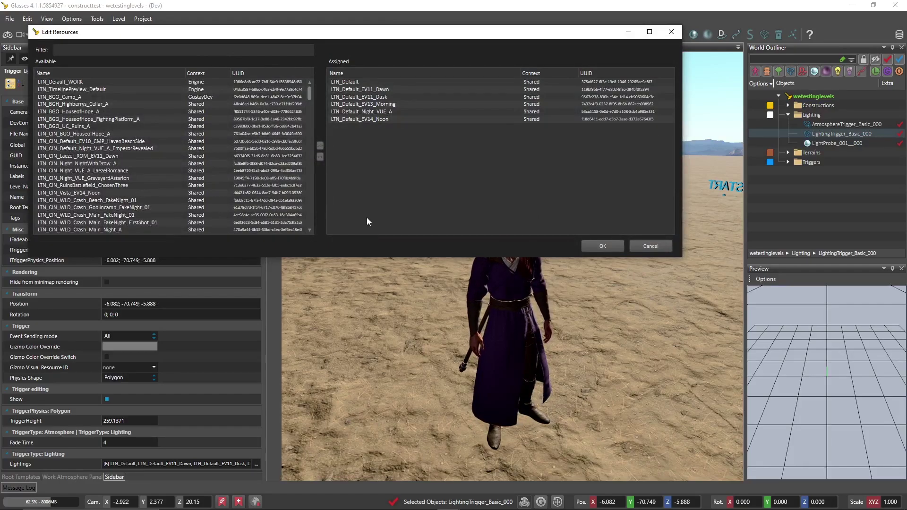
{"action": "left_click", "coordinate": [380, 84]}
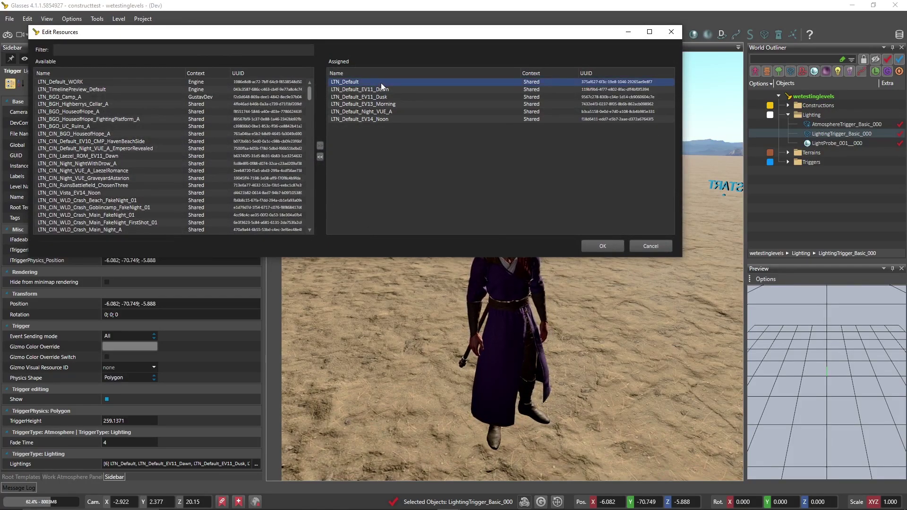
{"action": "double_click", "coordinate": [381, 83]}
{"action": "double_click", "coordinate": [384, 81]}
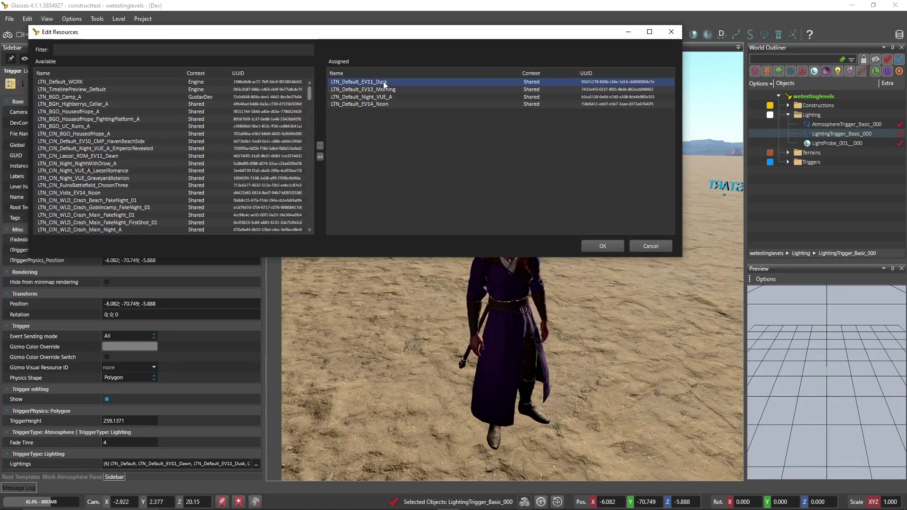
{"action": "double_click", "coordinate": [384, 81]}
{"action": "double_click", "coordinate": [384, 82]}
{"action": "double_click", "coordinate": [383, 82]}
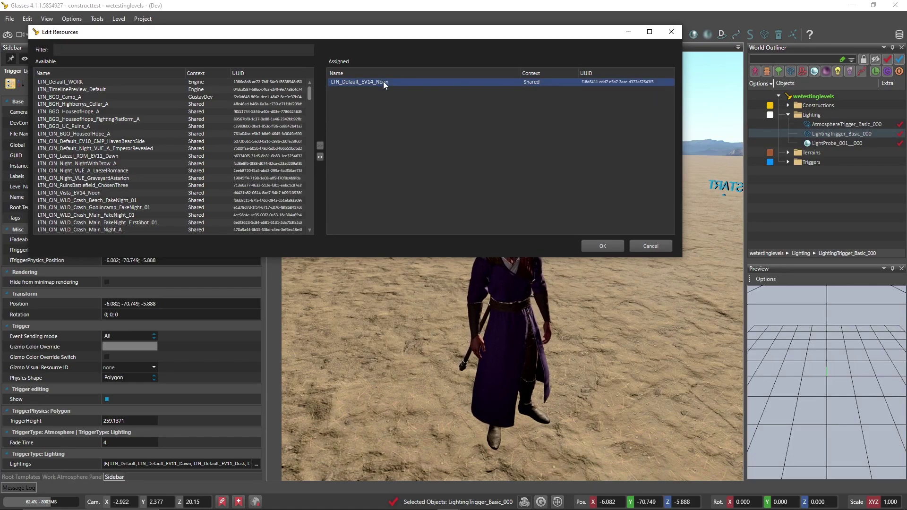
{"action": "double_click", "coordinate": [384, 81]}
Step: Filter the available lightings by "dusk", assign LTN_Default_EV11_Dusk_WyrmsCrossing_B to the lighting trigger, and inspect the terrain
{"action": "left_click", "coordinate": [261, 51]}
{"action": "type", "text": "dusk"}
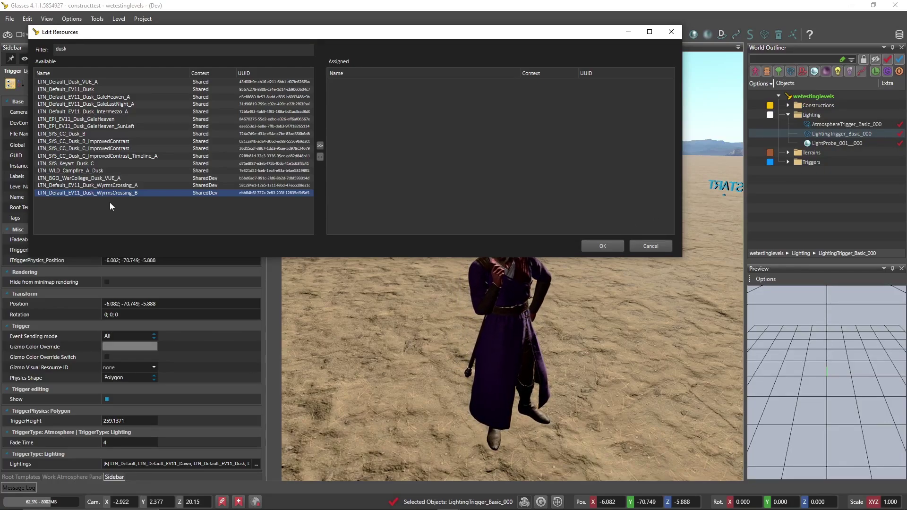
{"action": "double_click", "coordinate": [98, 194]}
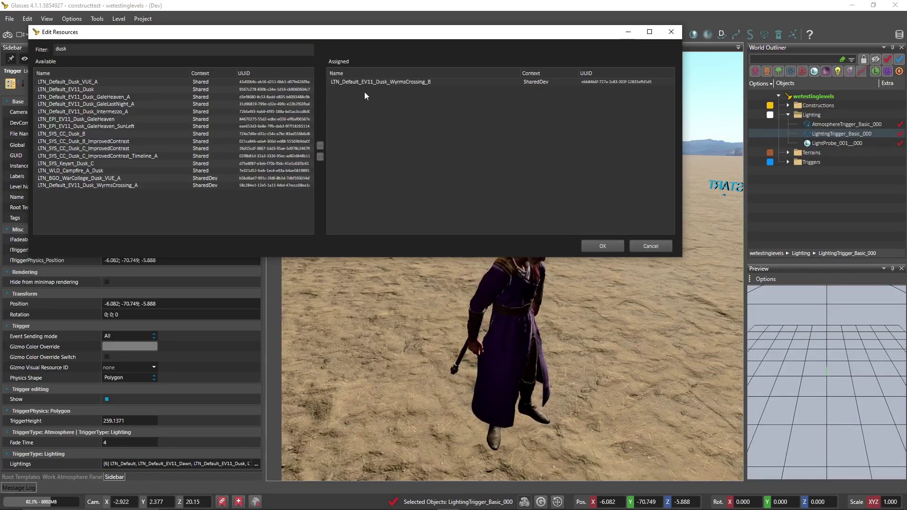
{"action": "left_click", "coordinate": [597, 247]}
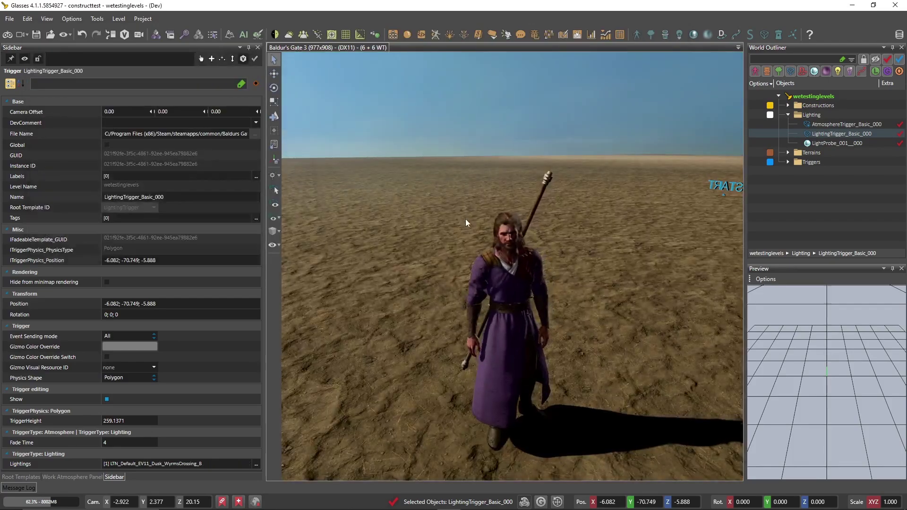
{"action": "right_click_drag", "start_coordinate": [494, 206], "coordinate": [660, 234]}
{"action": "key", "text": "w"}
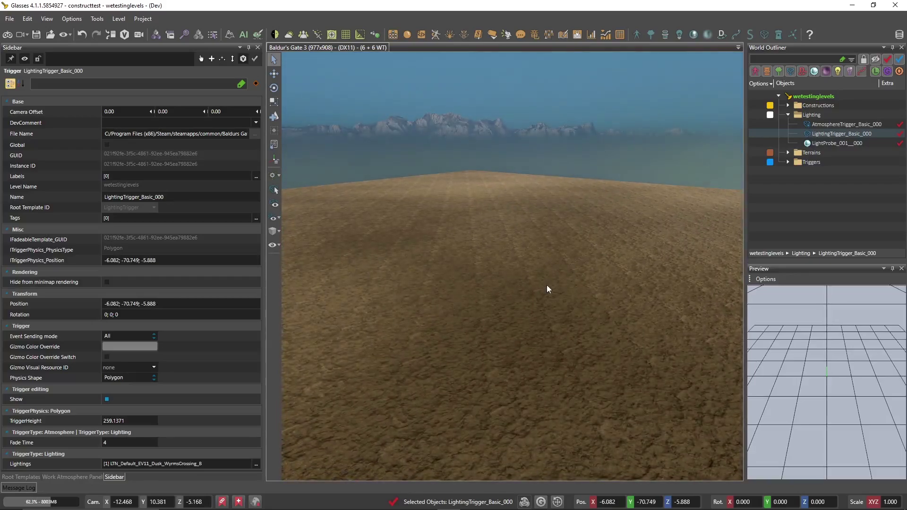
{"action": "right_click_drag", "start_coordinate": [547, 286], "coordinate": [544, 287]}
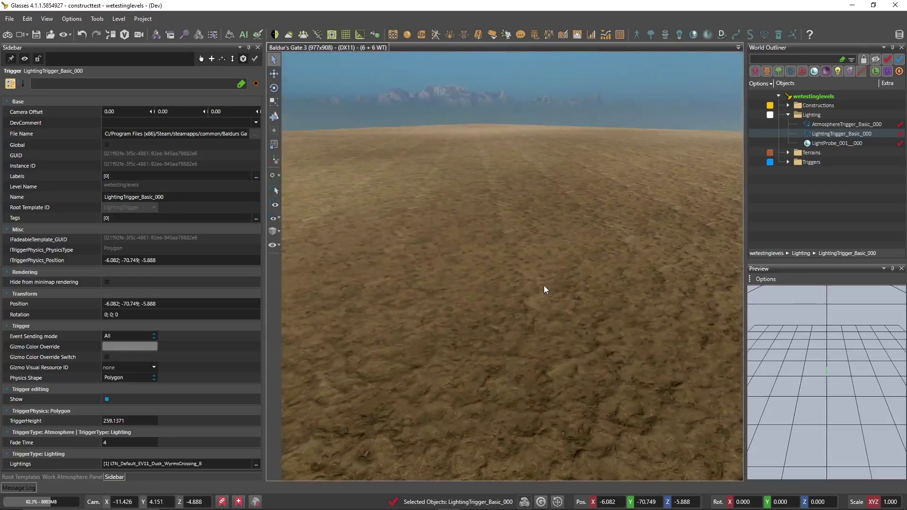
Step: Save the layers and triggers, run the character around in game mode to check the lighting, and return to editing
{"action": "left_click", "coordinate": [7, 35]}
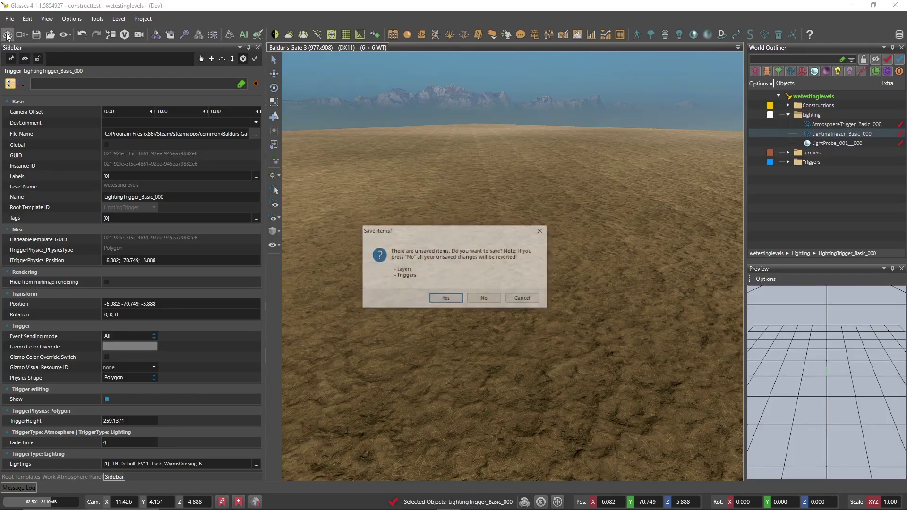
{"action": "left_click", "coordinate": [446, 299]}
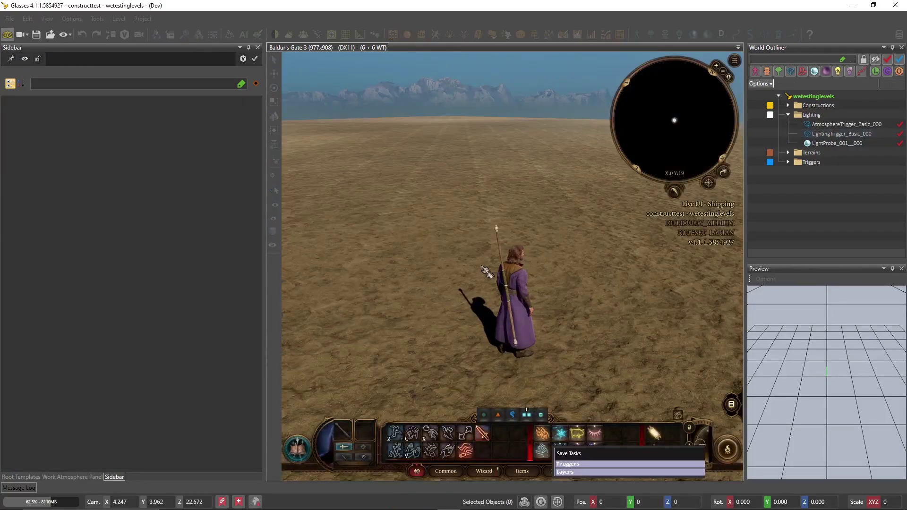
{"action": "left_click", "coordinate": [580, 244]}
{"action": "middle_click_drag", "start_coordinate": [527, 224], "coordinate": [591, 285]}
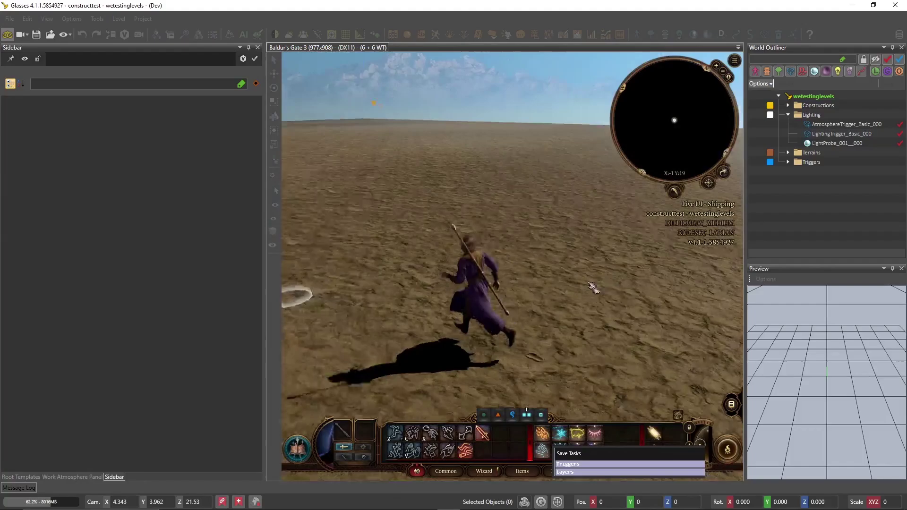
{"action": "middle_click_drag", "start_coordinate": [428, 275], "coordinate": [645, 234]}
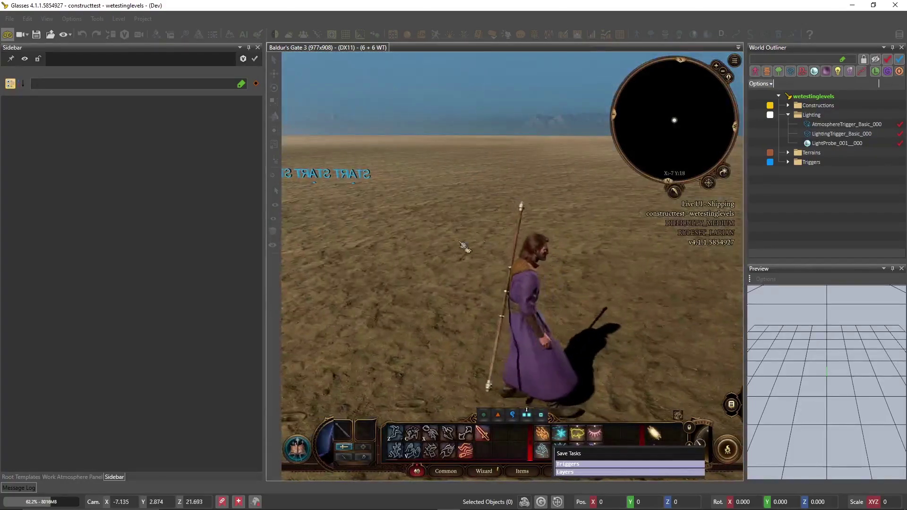
{"action": "left_click", "coordinate": [432, 262]}
{"action": "middle_click_drag", "start_coordinate": [460, 262], "coordinate": [473, 224]}
{"action": "left_click", "coordinate": [477, 229]}
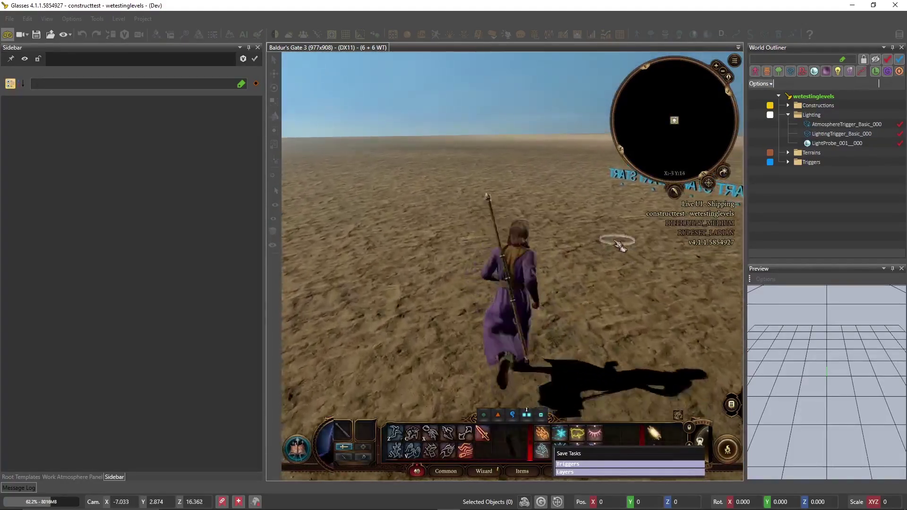
{"action": "left_click", "coordinate": [384, 338]}
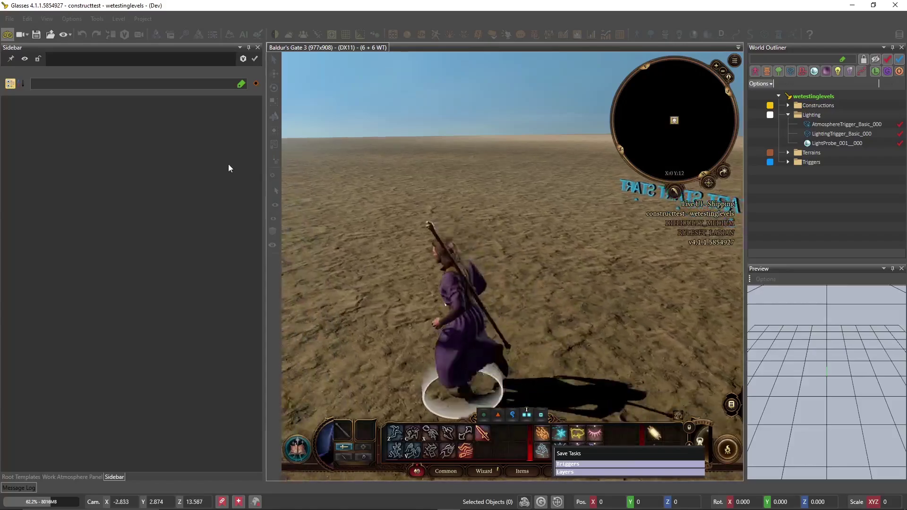
{"action": "left_click", "coordinate": [8, 35]}
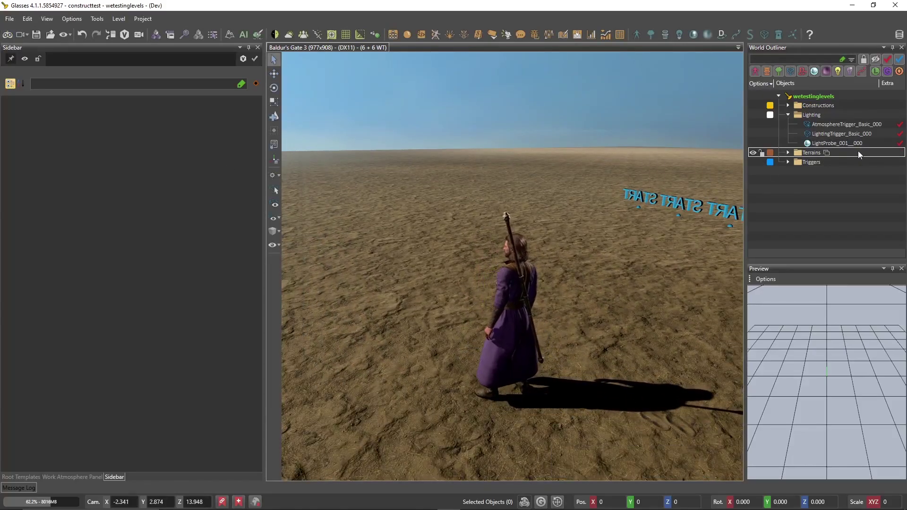
Step: Replace the lighting assigned to LightingTrigger_Basic_000 with LTN_EPI_EV11_Dusk_GaleHeaven and inspect the sky and terrain in the viewport
{"action": "left_click", "coordinate": [846, 133]}
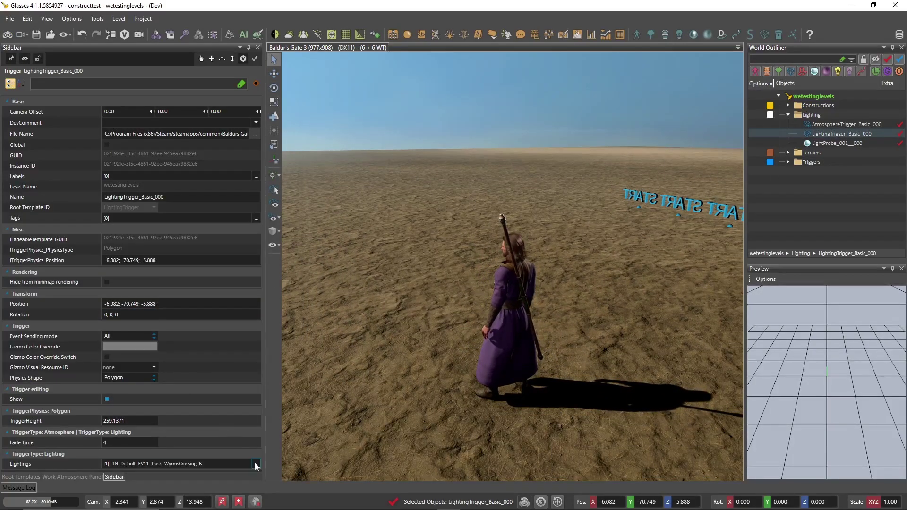
{"action": "left_click", "coordinate": [255, 464]}
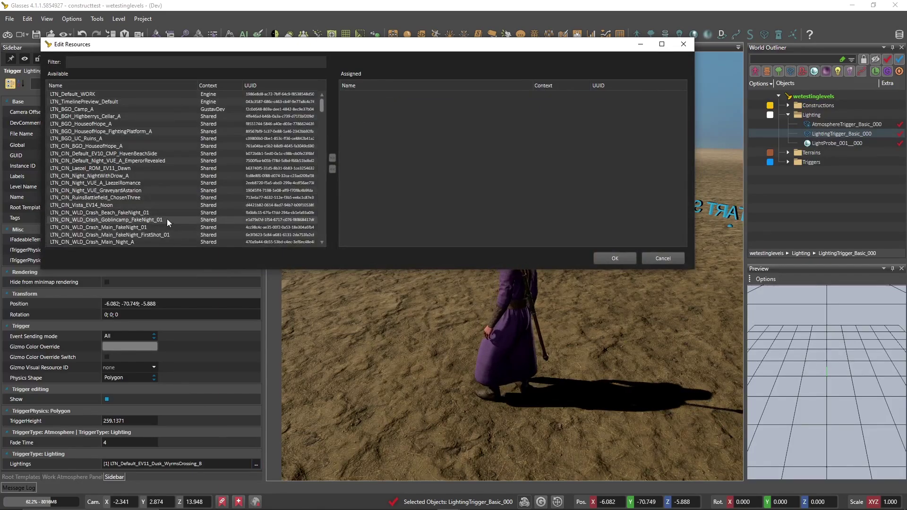
{"action": "scroll", "coordinate": [143, 211], "scroll_direction": "down", "scroll_amount": 5}
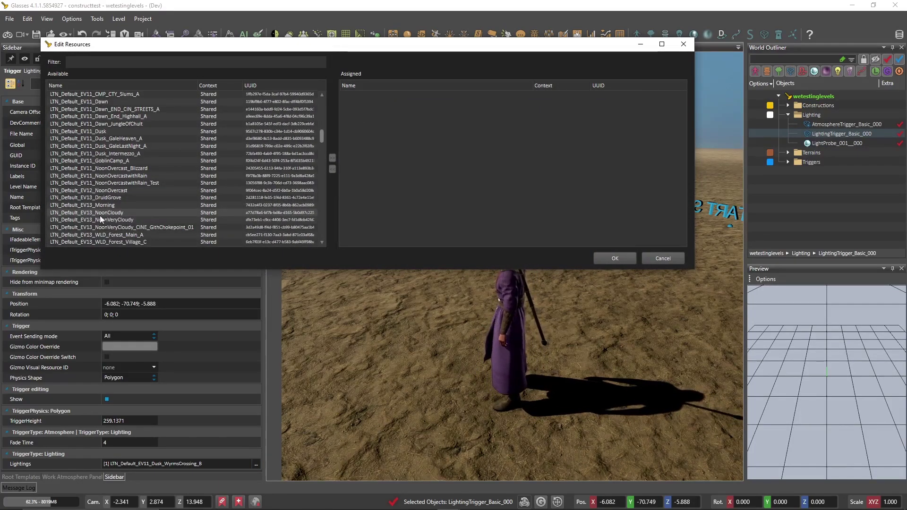
{"action": "scroll", "coordinate": [101, 216], "scroll_direction": "down", "scroll_amount": 10}
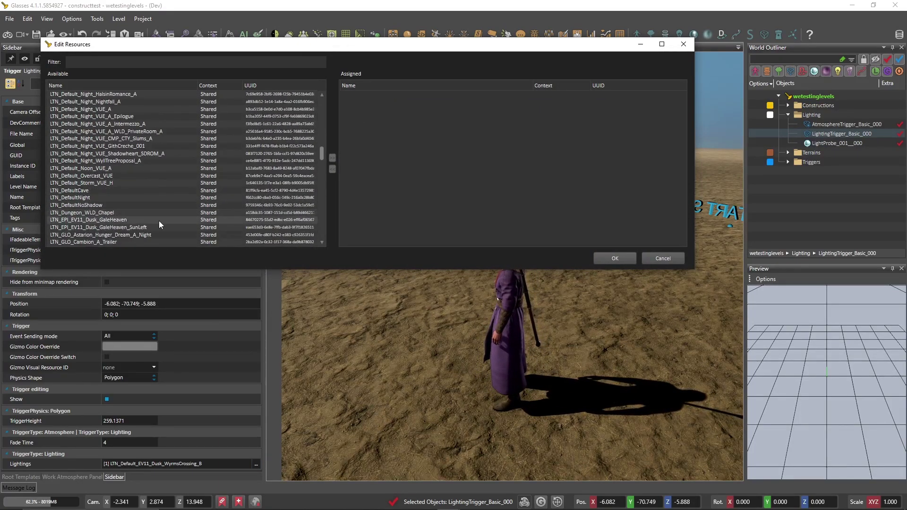
{"action": "double_click", "coordinate": [143, 220]}
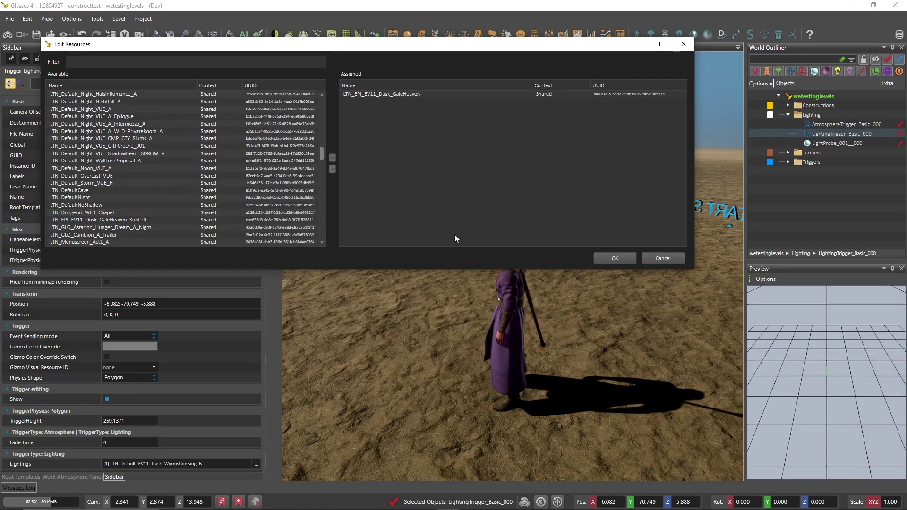
{"action": "left_click", "coordinate": [614, 259]}
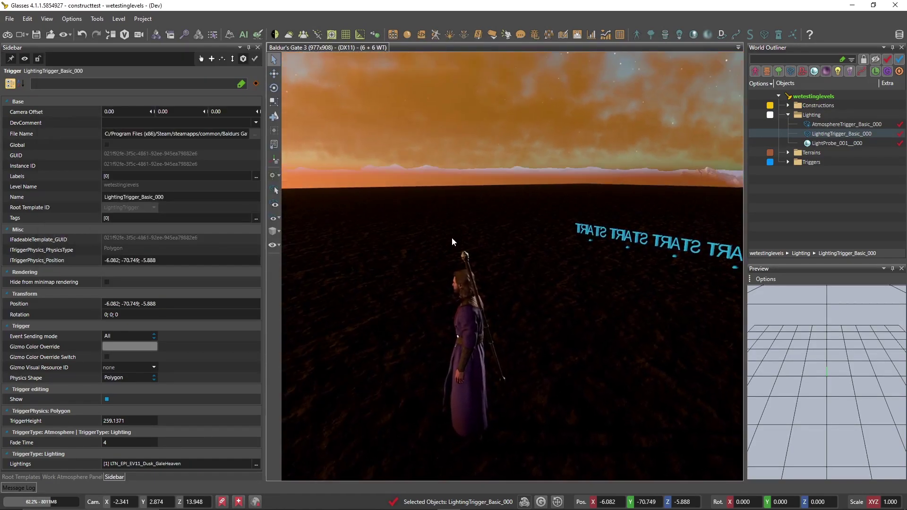
{"action": "right_click_drag", "start_coordinate": [444, 239], "coordinate": [448, 240]}
{"action": "key", "text": "s"}
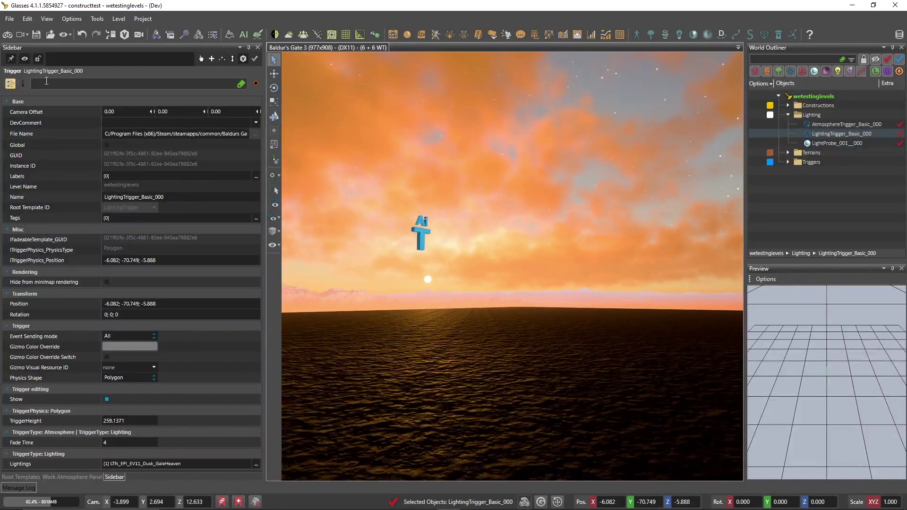
Step: Save the changed triggers and run the character around in game mode to view the GaleHeaven dusk lighting from several directions
{"action": "left_click", "coordinate": [7, 34]}
{"action": "left_click", "coordinate": [445, 295]}
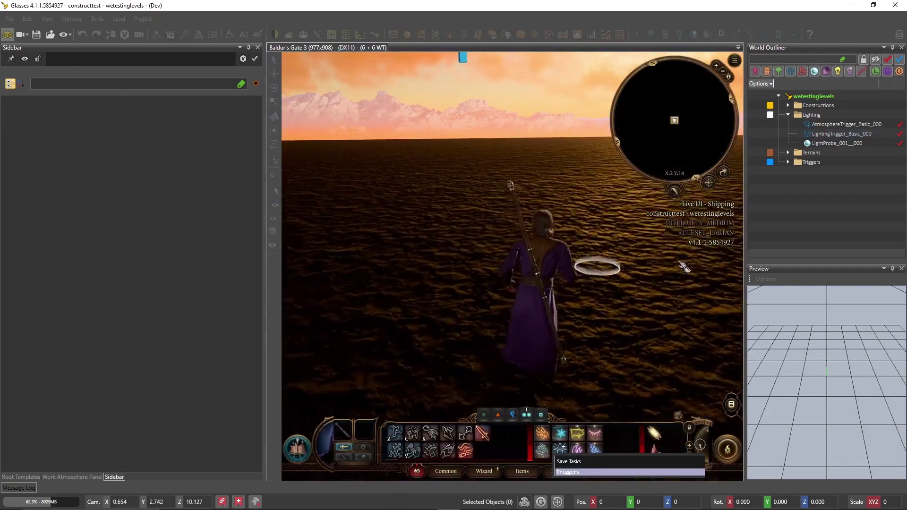
{"action": "left_click", "coordinate": [685, 267]}
{"action": "middle_click_drag", "start_coordinate": [435, 293], "coordinate": [676, 288]}
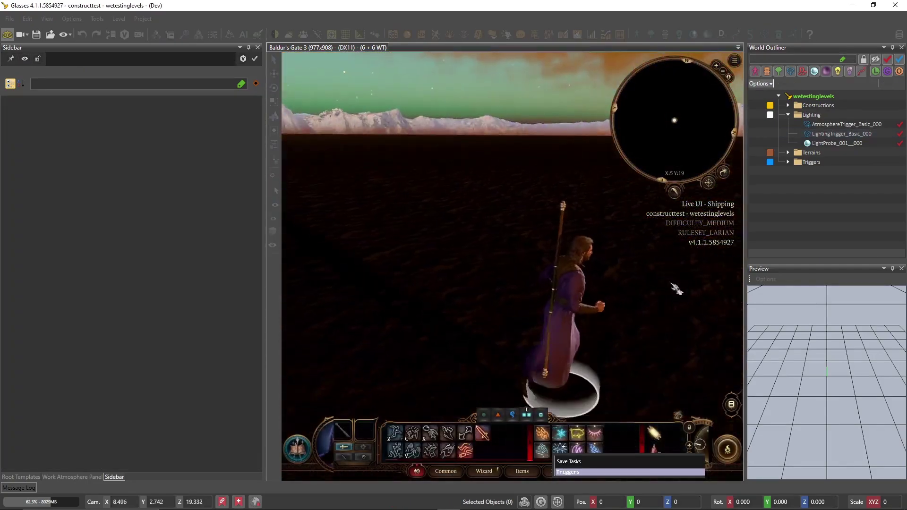
{"action": "scroll", "coordinate": [676, 288], "scroll_direction": "down", "scroll_amount": 3}
{"action": "left_click", "coordinate": [517, 210]}
{"action": "middle_click_drag", "start_coordinate": [425, 239], "coordinate": [490, 255]}
{"action": "left_click", "coordinate": [465, 259]}
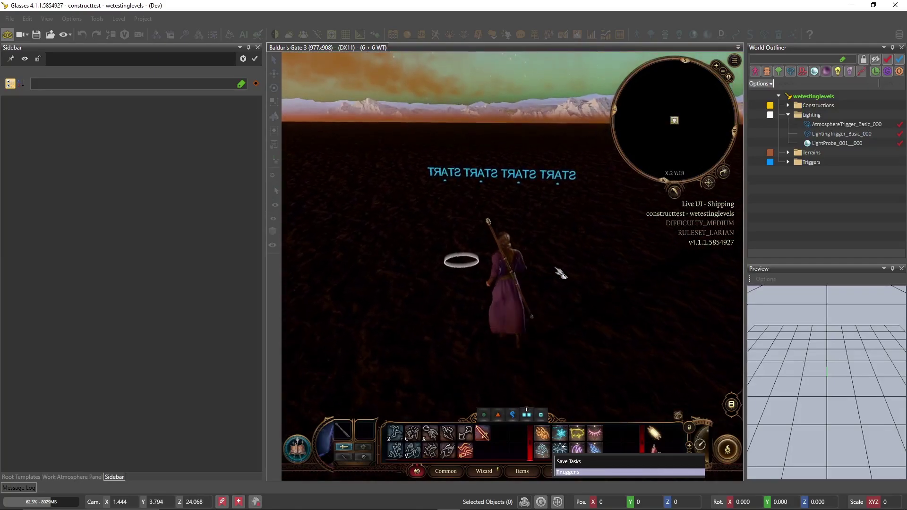